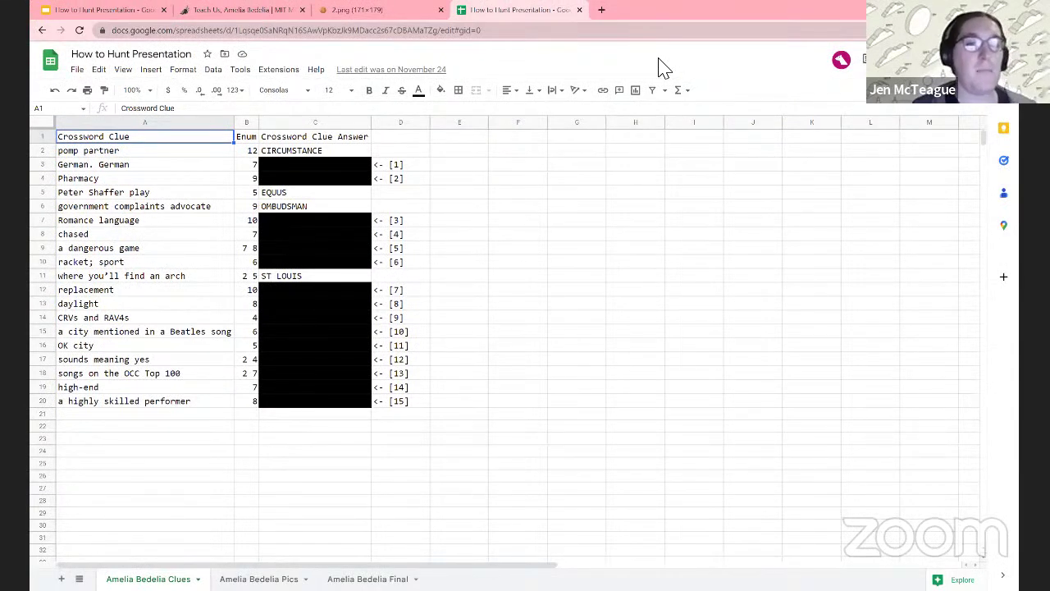
pyautogui.click(248, 168)
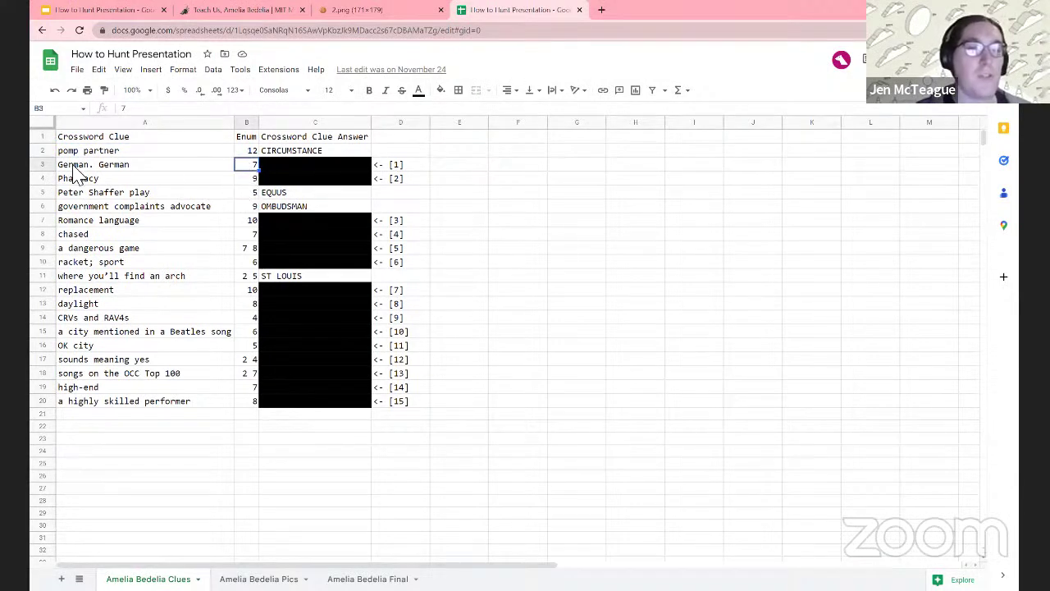
pyautogui.click(250, 180)
pyautogui.click(525, 192)
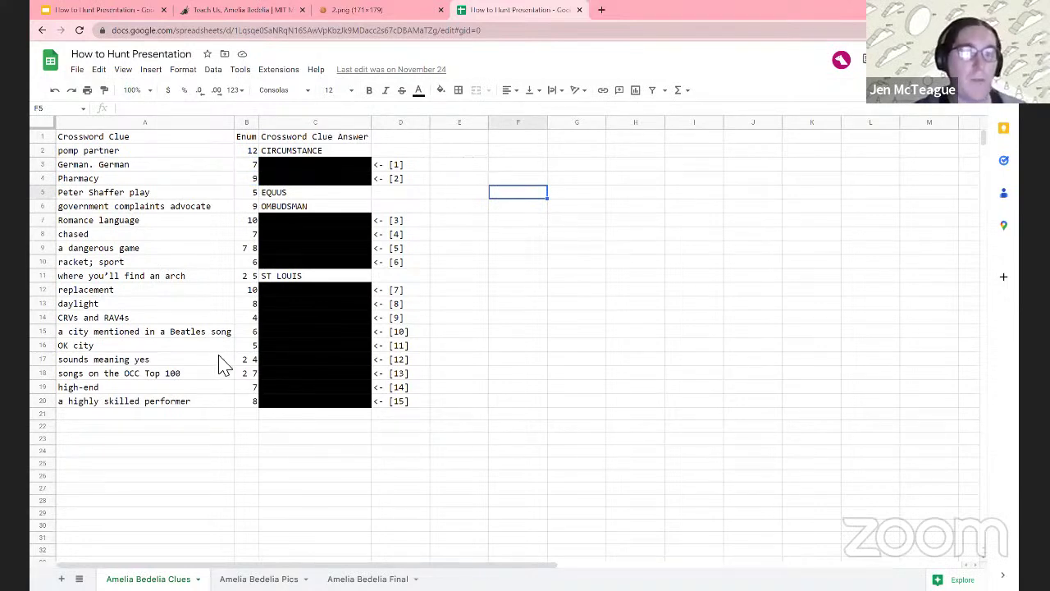
pyautogui.click(400, 167)
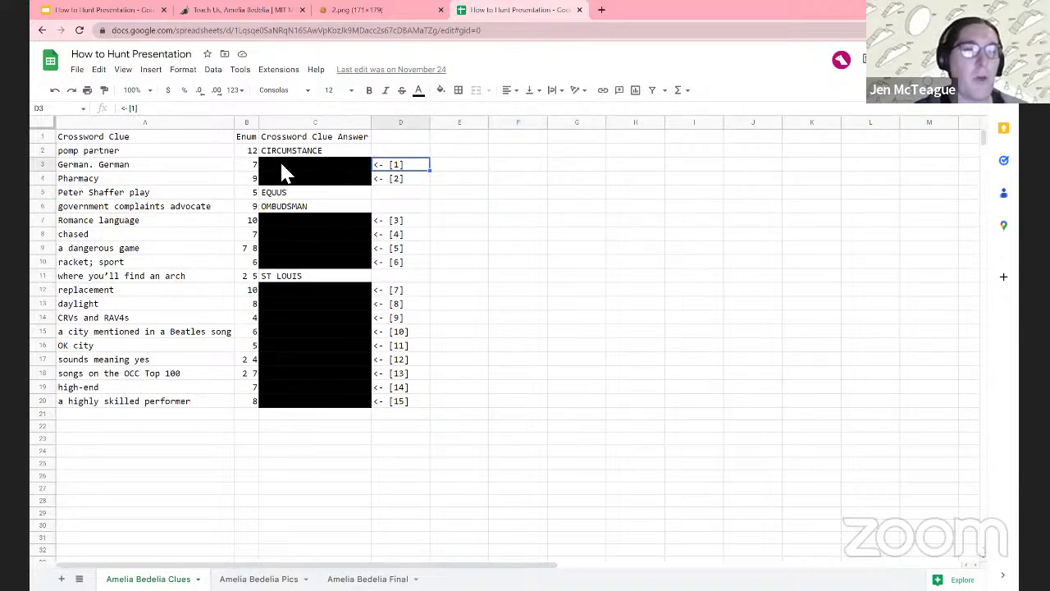
pyautogui.click(459, 168)
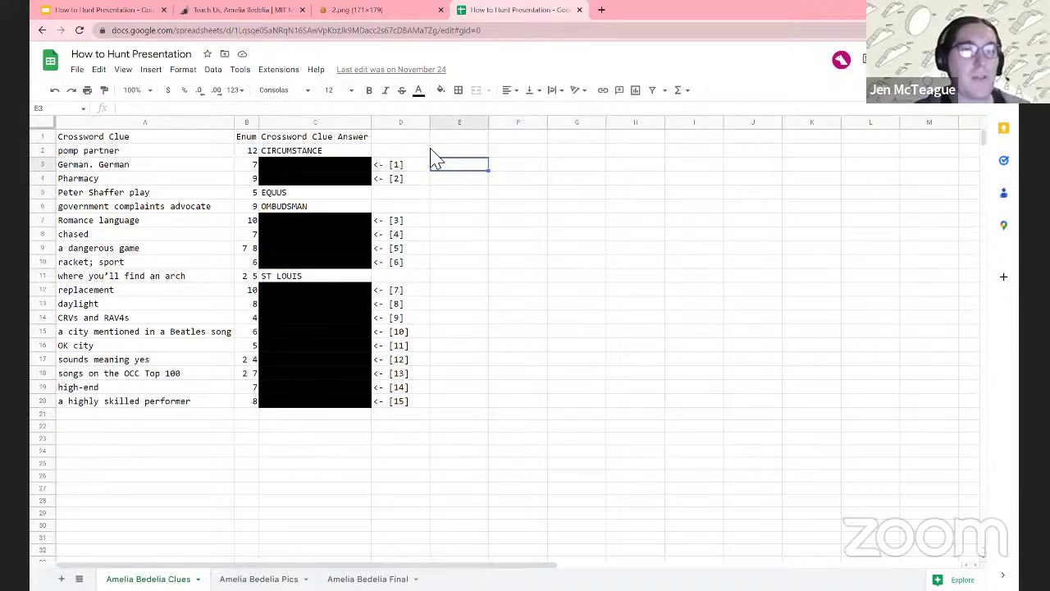
# Reveal the answer to the "German. German" clue by resetting the fill colour of cell C3.
pyautogui.click(349, 168)
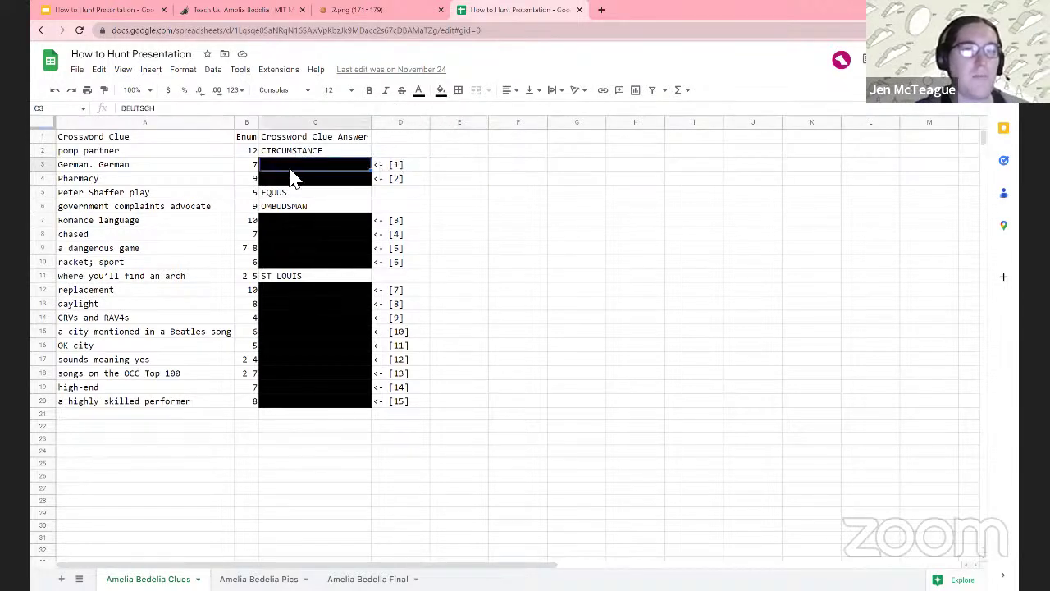
pyautogui.click(450, 97)
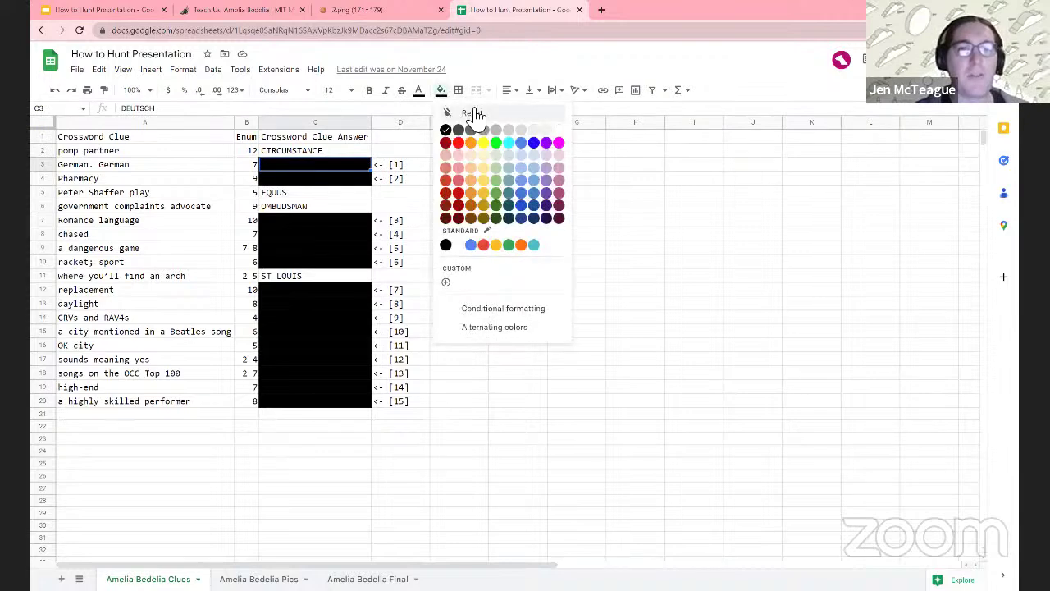
pyautogui.click(459, 109)
pyautogui.press('Right')
pyautogui.click(497, 154)
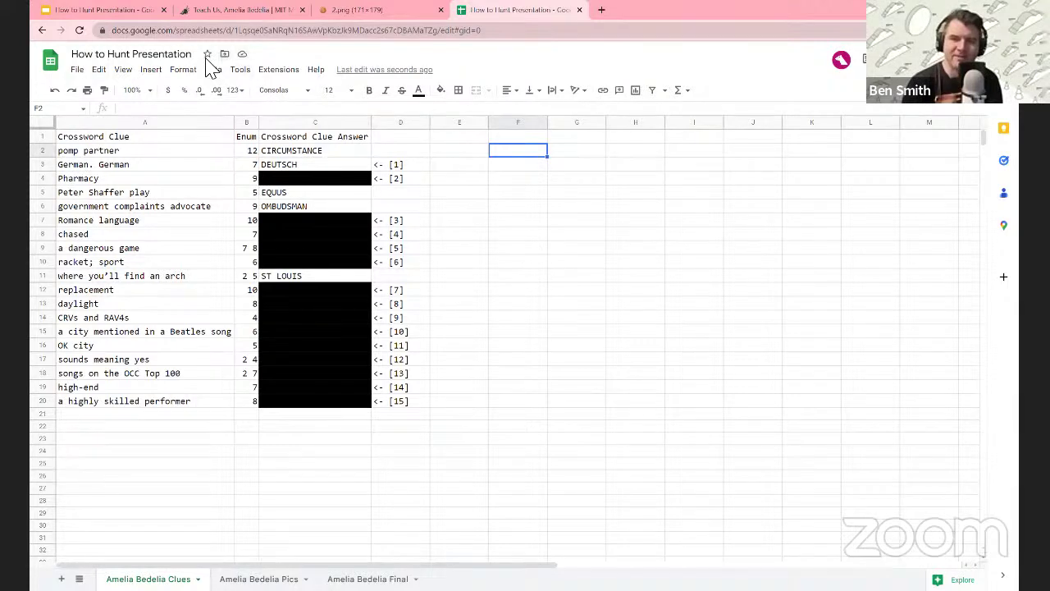
# Set the sheet's zoom to 150%.
pyautogui.click(125, 71)
pyautogui.moveTo(159, 191)
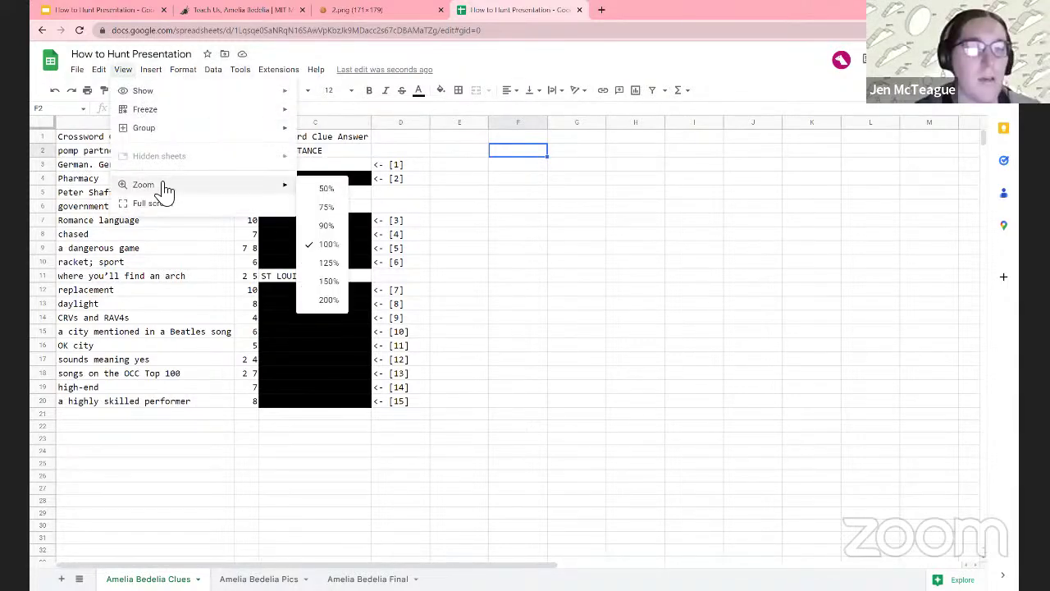
pyautogui.click(328, 280)
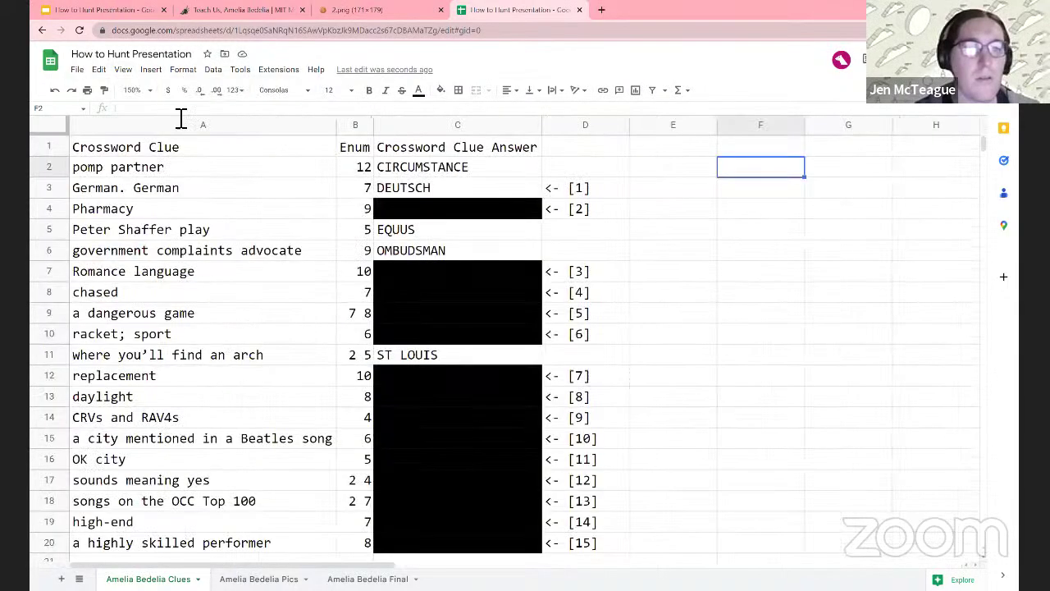
# Set the sheet's zoom to 125%.
pyautogui.click(123, 70)
pyautogui.moveTo(218, 187)
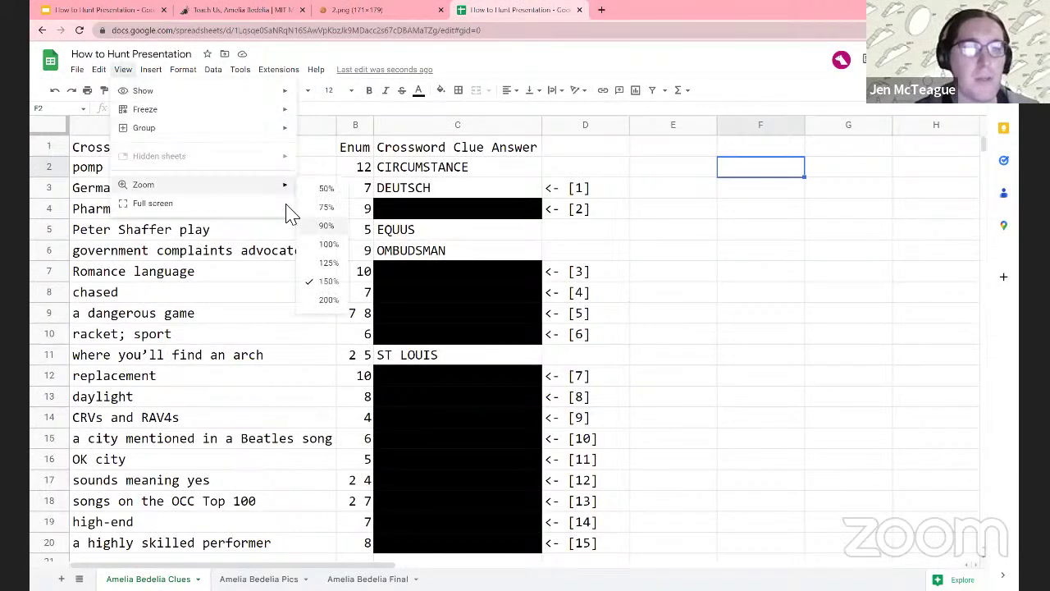
pyautogui.click(324, 262)
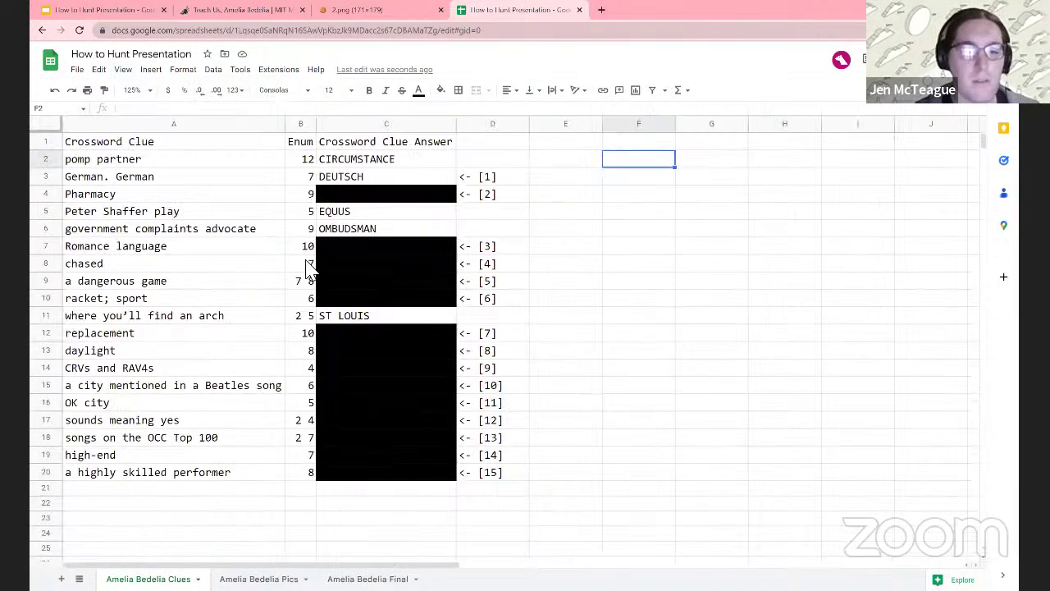
pyautogui.click(574, 280)
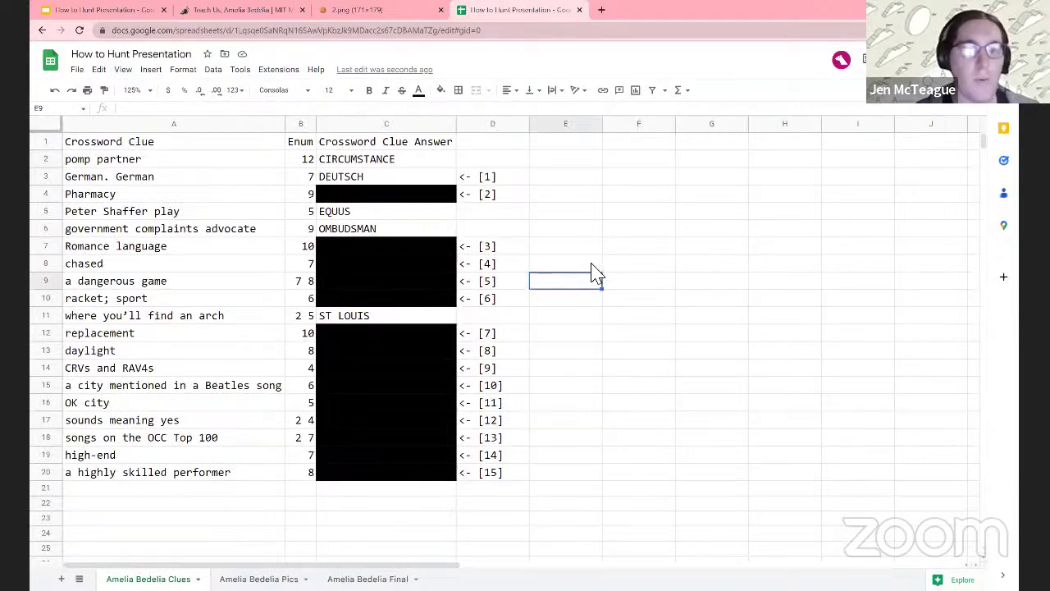
# Reveal the answer to the "OK city" clue by giving cell C16 a white fill.
pyautogui.click(410, 401)
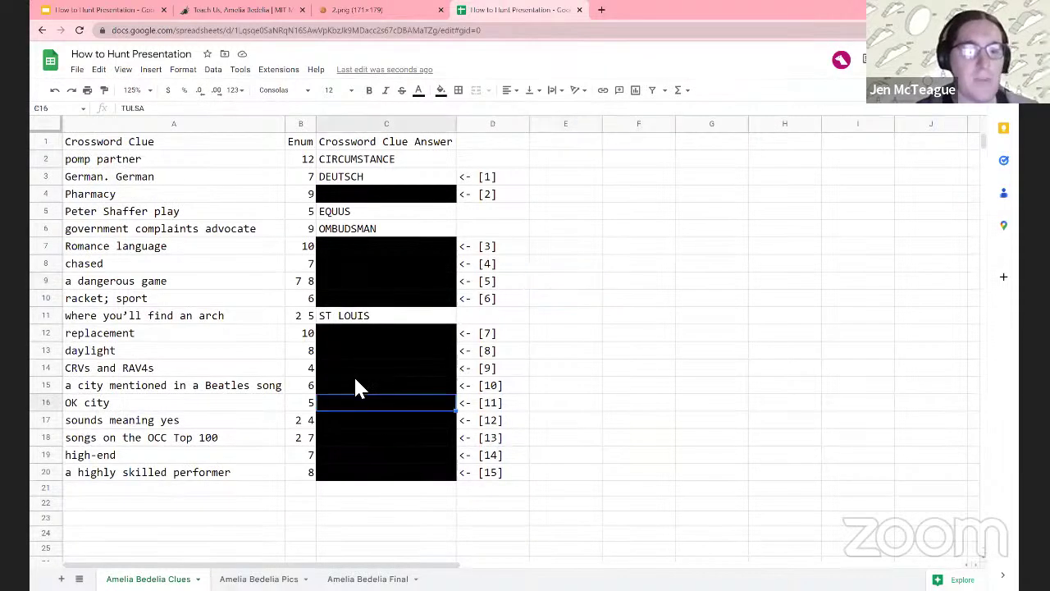
pyautogui.click(440, 90)
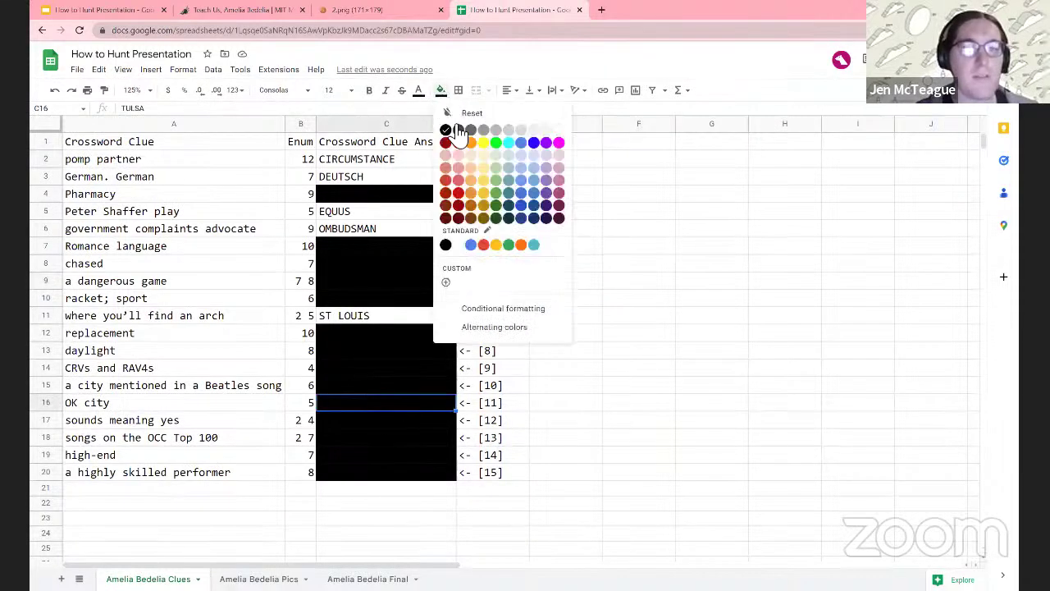
pyautogui.click(558, 129)
pyautogui.click(632, 248)
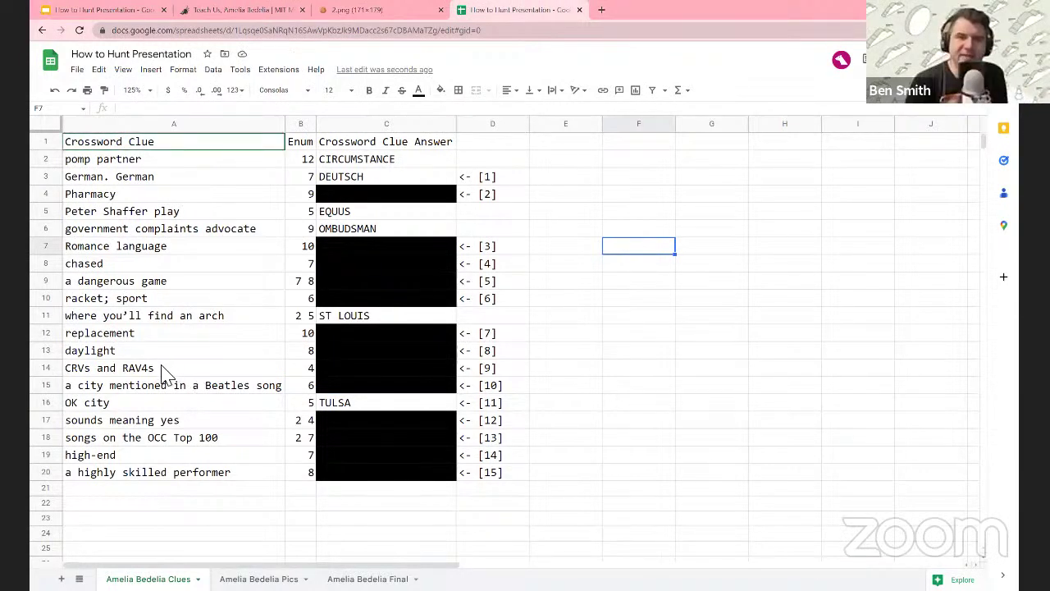
# Reveal the answers to "CRVs and RAV4s" in C14 and "Romance language" in C7 by resetting the fill colour of each cell.
pyautogui.click(324, 369)
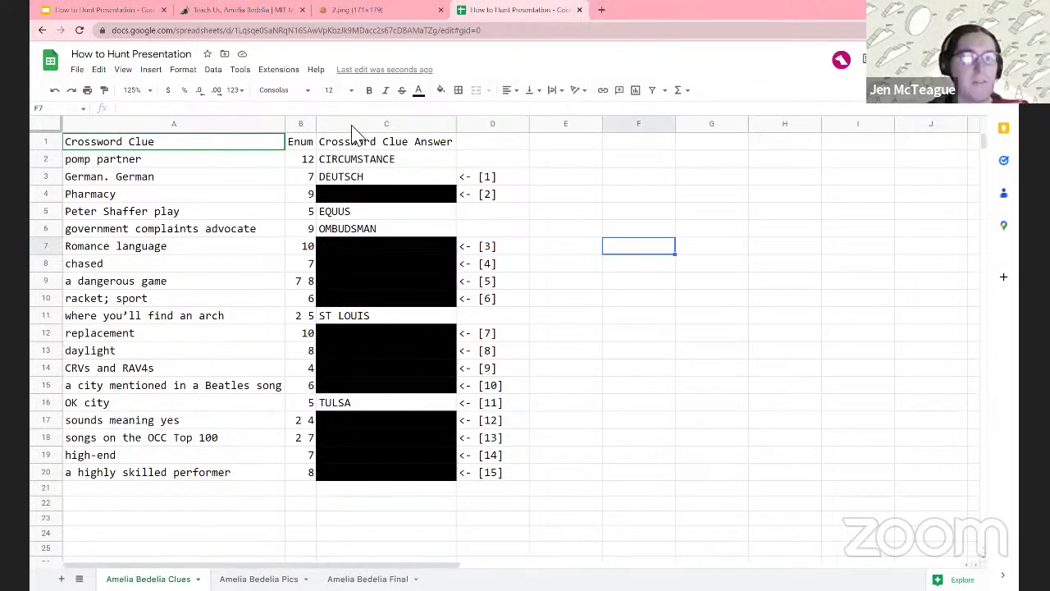
pyautogui.click(441, 90)
pyautogui.click(464, 112)
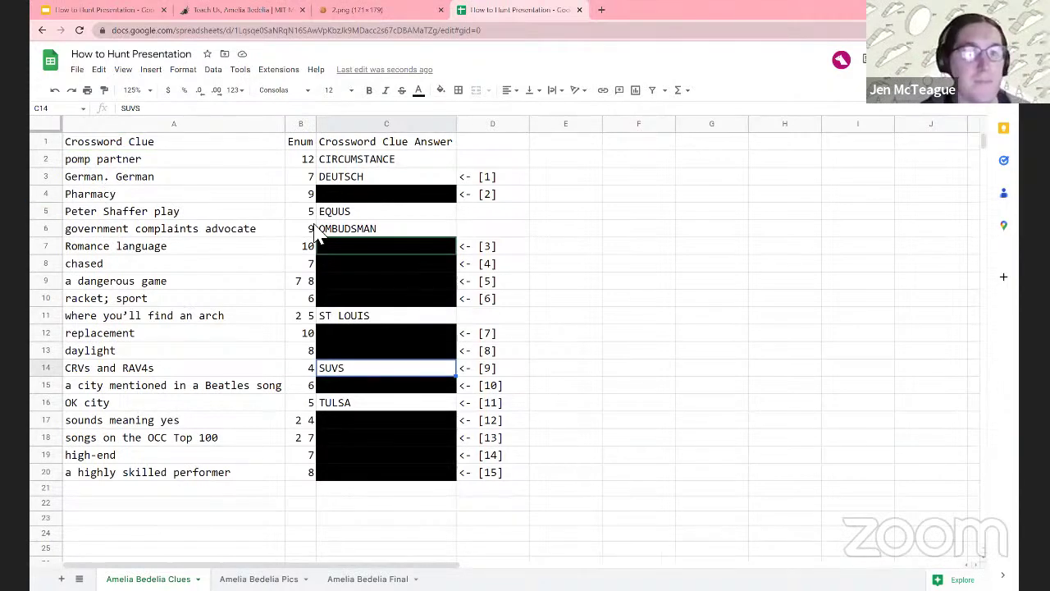
pyautogui.click(332, 250)
pyautogui.click(441, 90)
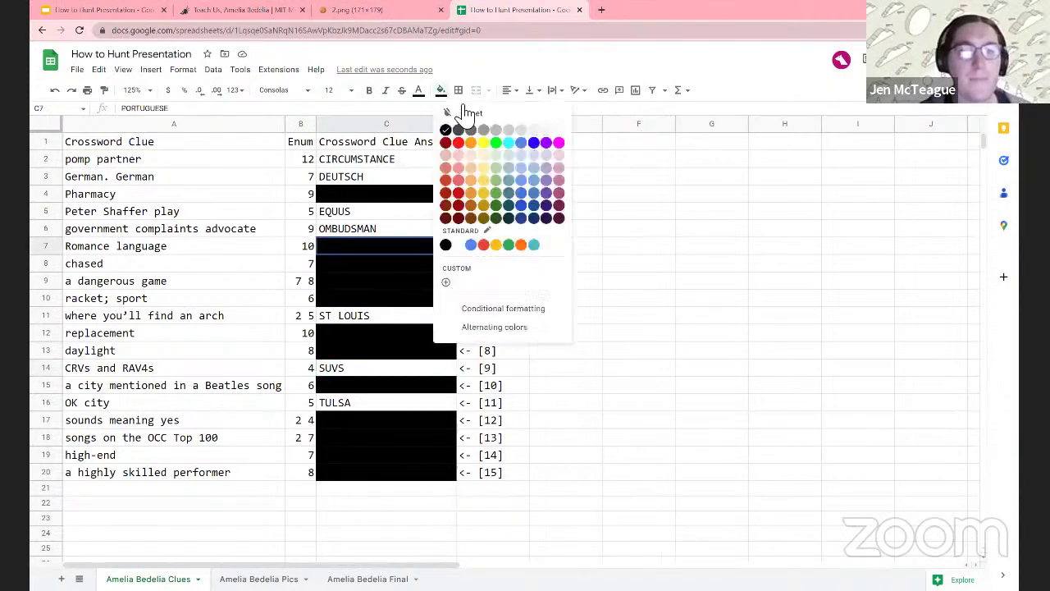
pyautogui.click(473, 113)
pyautogui.click(566, 250)
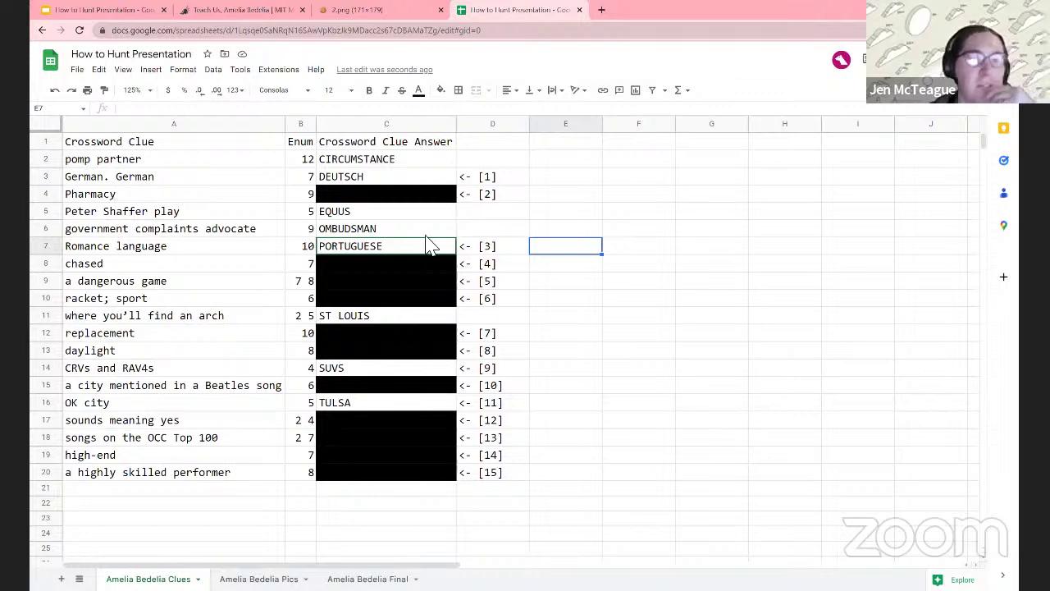
# Reset the fill colour of C4 and C17 to reveal the answers to "Pharmacy" and "sounds meaning yes".
pyautogui.click(428, 198)
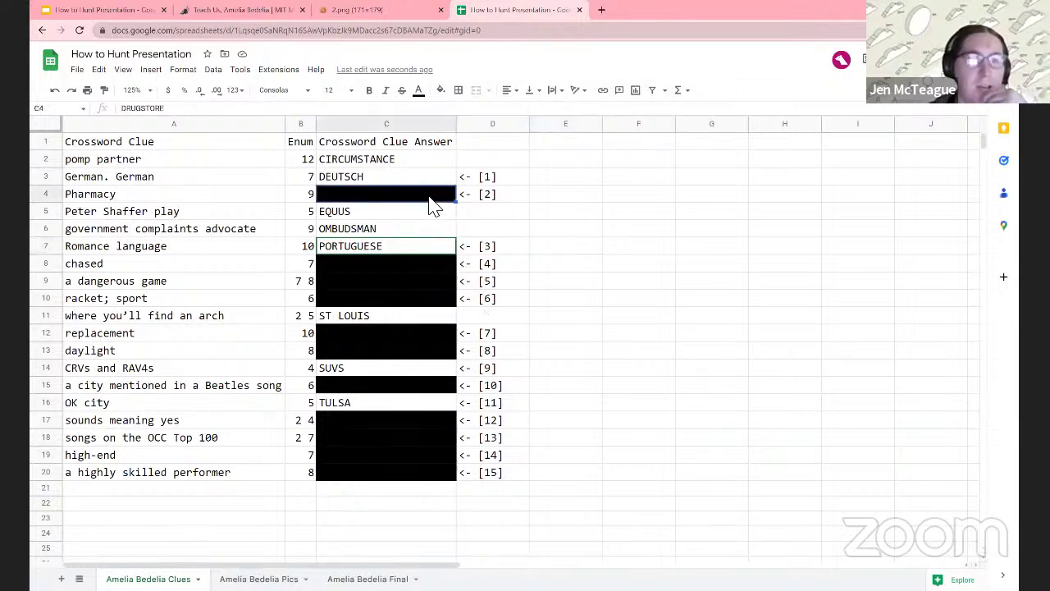
pyautogui.click(440, 89)
pyautogui.click(477, 111)
pyautogui.click(588, 236)
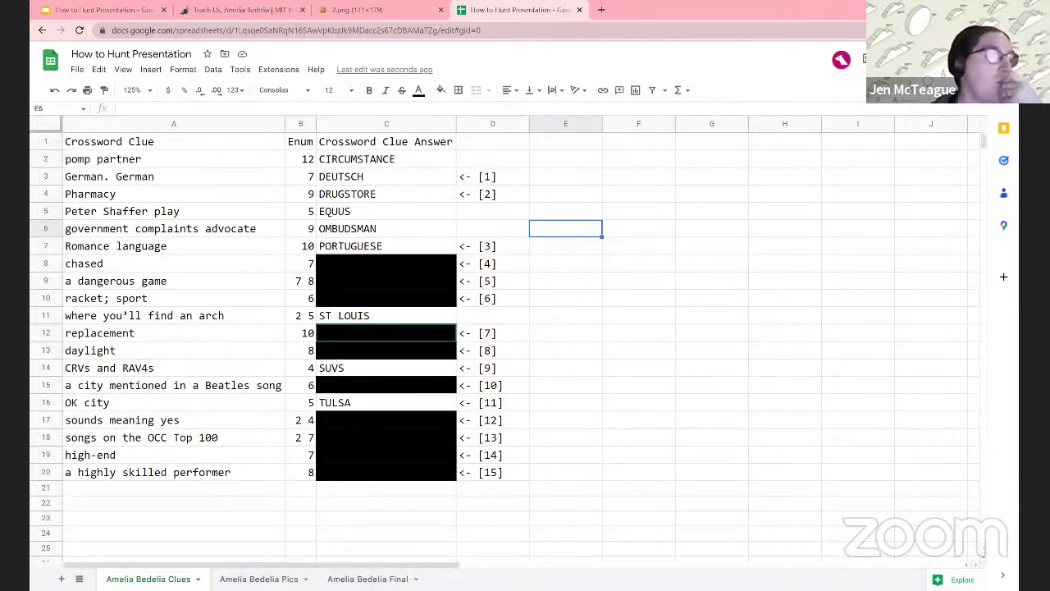
pyautogui.click(371, 417)
pyautogui.click(441, 89)
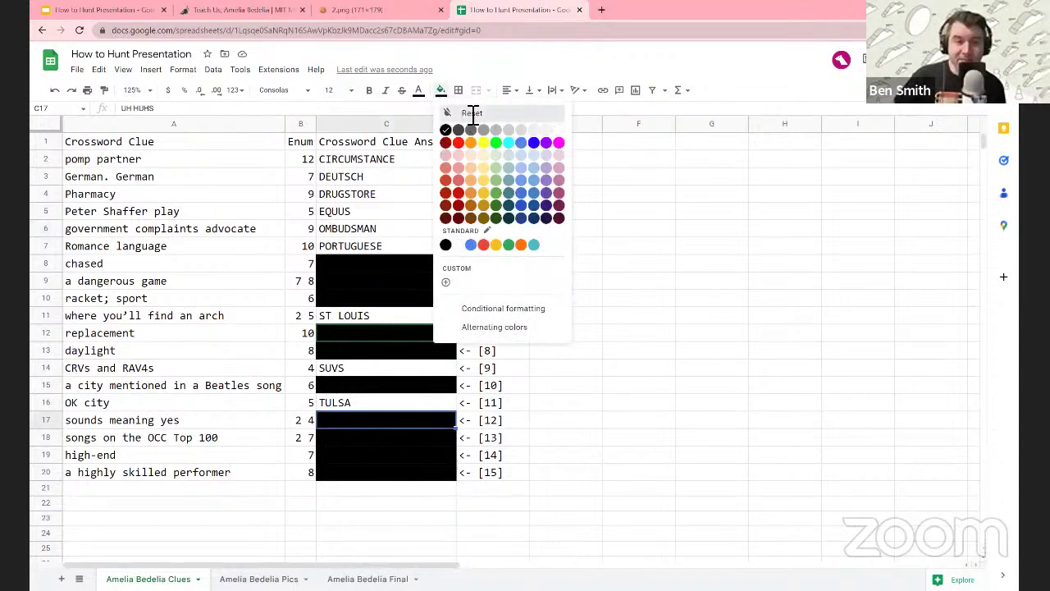
pyautogui.click(469, 112)
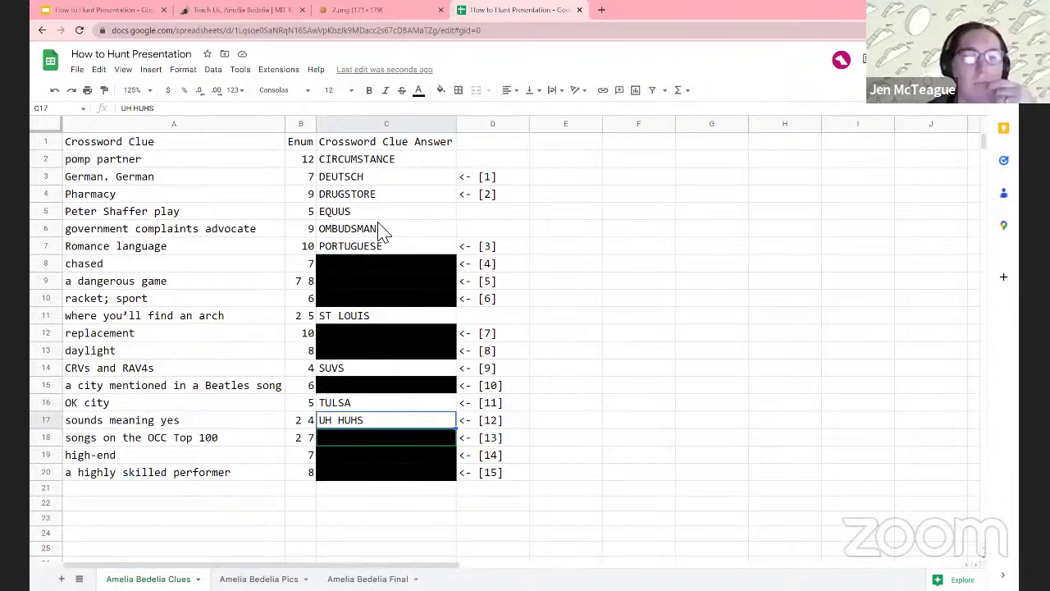
# Reset the fill colour of C8 and C9 to reveal the answers to "chased" and "a dangerous game".
pyautogui.click(372, 261)
pyautogui.click(440, 89)
pyautogui.click(453, 111)
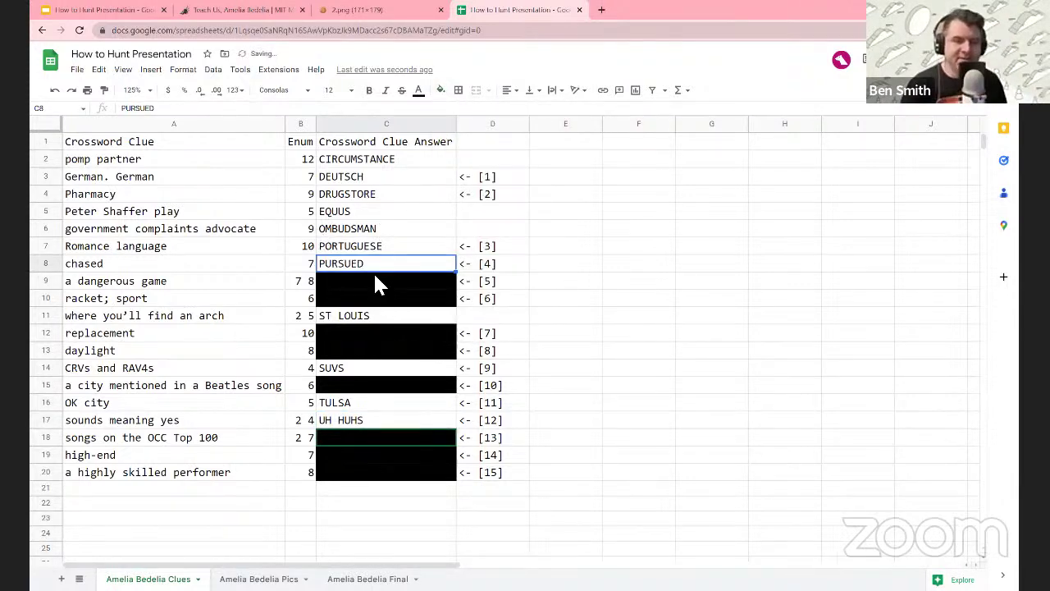
pyautogui.click(374, 275)
pyautogui.click(440, 89)
pyautogui.click(453, 110)
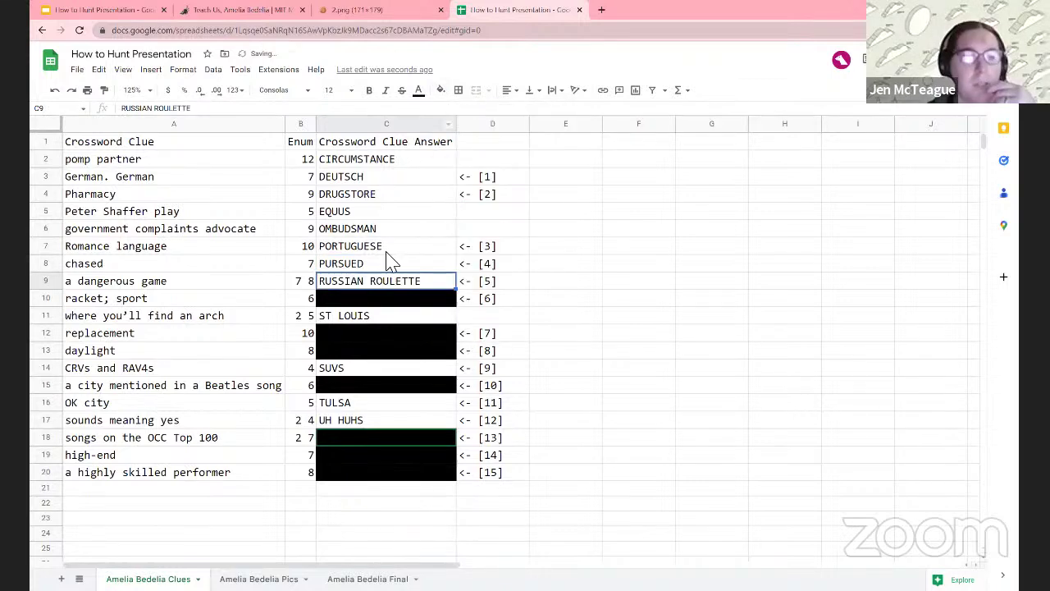
# Reveal the answers to "daylight" in C13 and "a highly skilled performer" in C20 by resetting the fill colour of each cell.
pyautogui.click(351, 353)
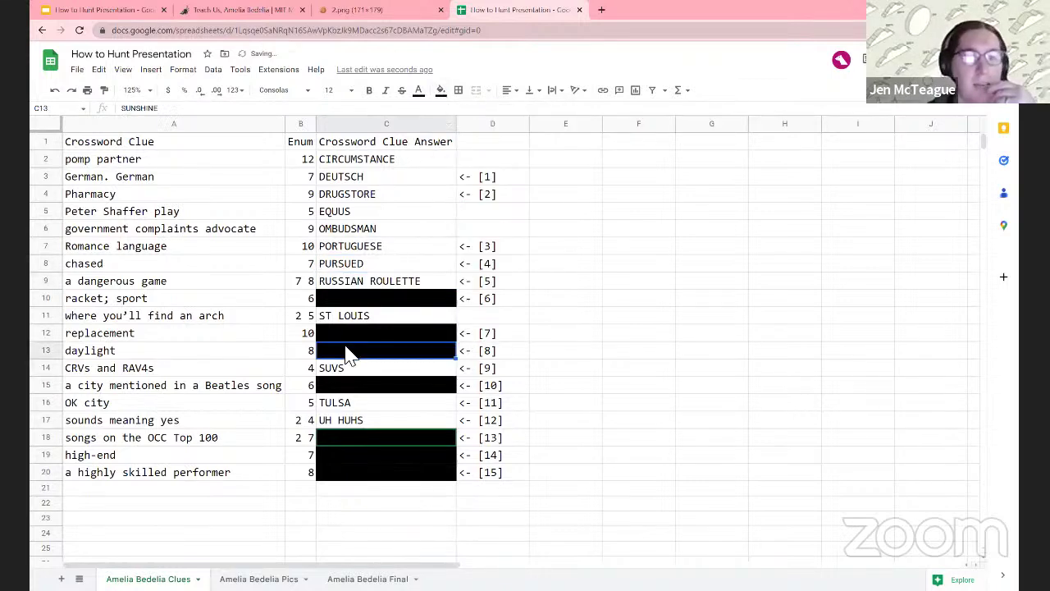
pyautogui.click(441, 90)
pyautogui.click(454, 111)
pyautogui.click(541, 249)
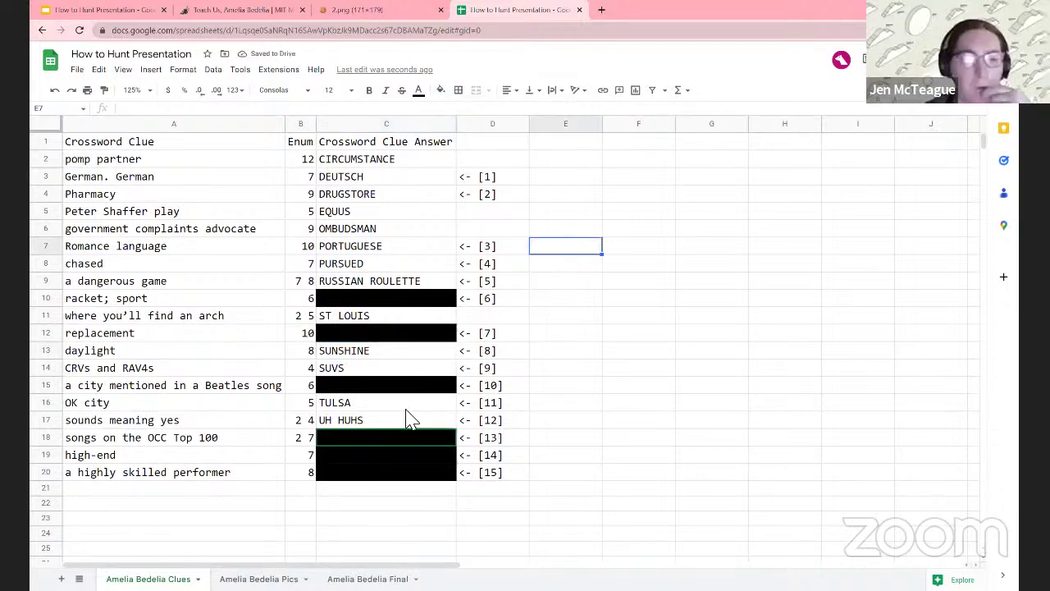
pyautogui.click(394, 473)
pyautogui.click(440, 89)
pyautogui.click(455, 111)
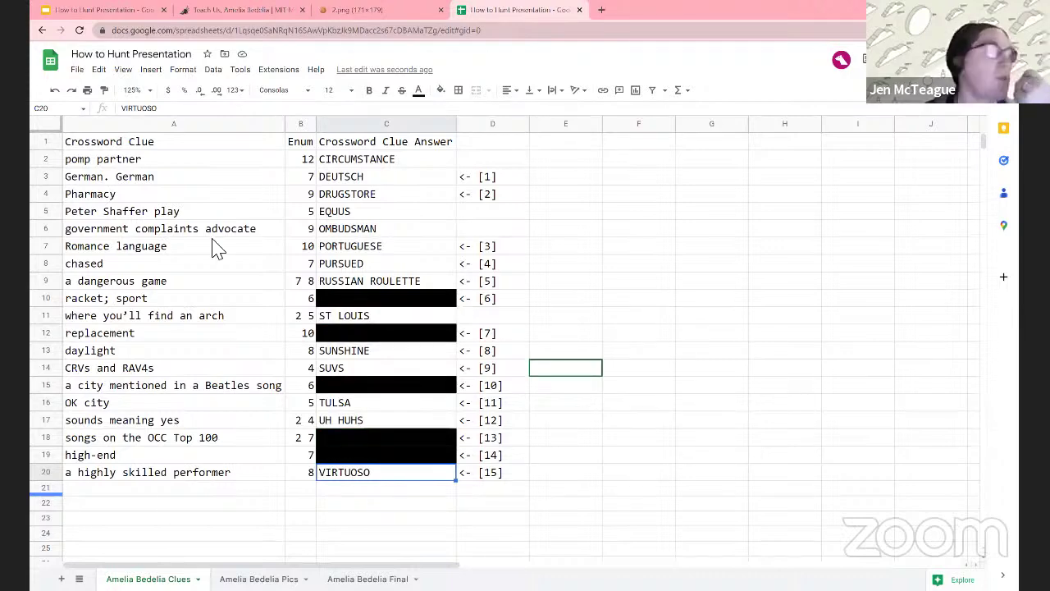
# Reveal the answer to the "racket; sport" clue by resetting the fill colour of cell C10.
pyautogui.click(428, 302)
pyautogui.click(441, 90)
pyautogui.click(476, 114)
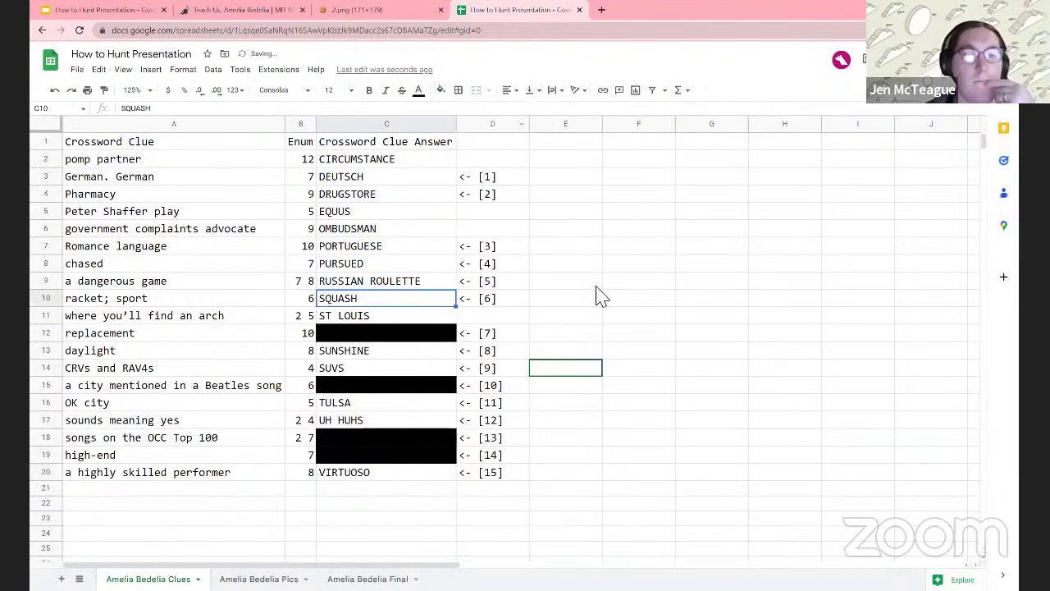
pyautogui.click(597, 287)
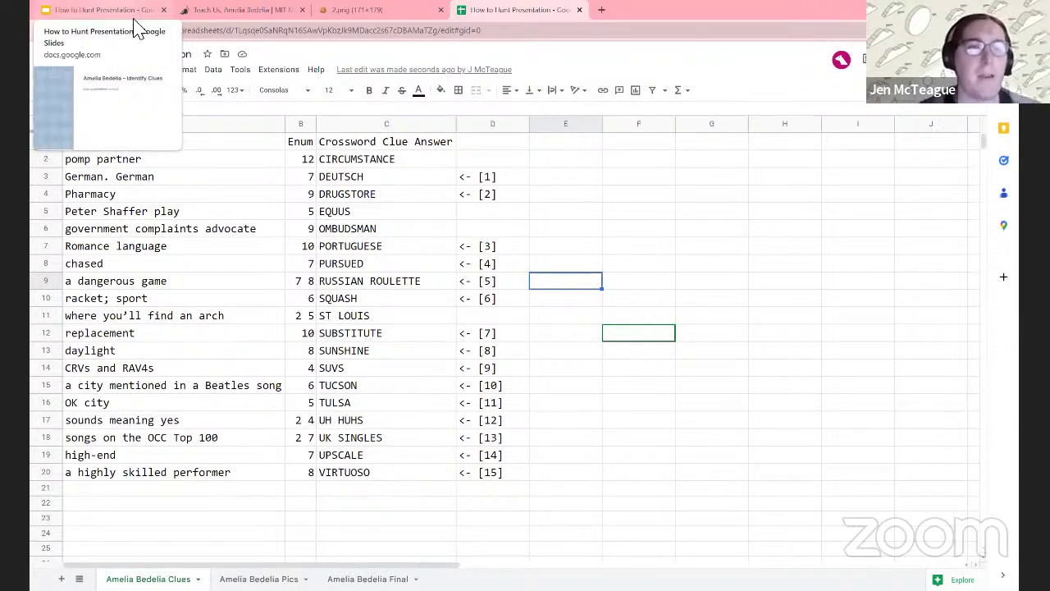
# Switch to the How to Hunt Presentation in Google Slides and advance to the "Amelia Bedelia – Identify Pictures" slide.
pyautogui.click(98, 10)
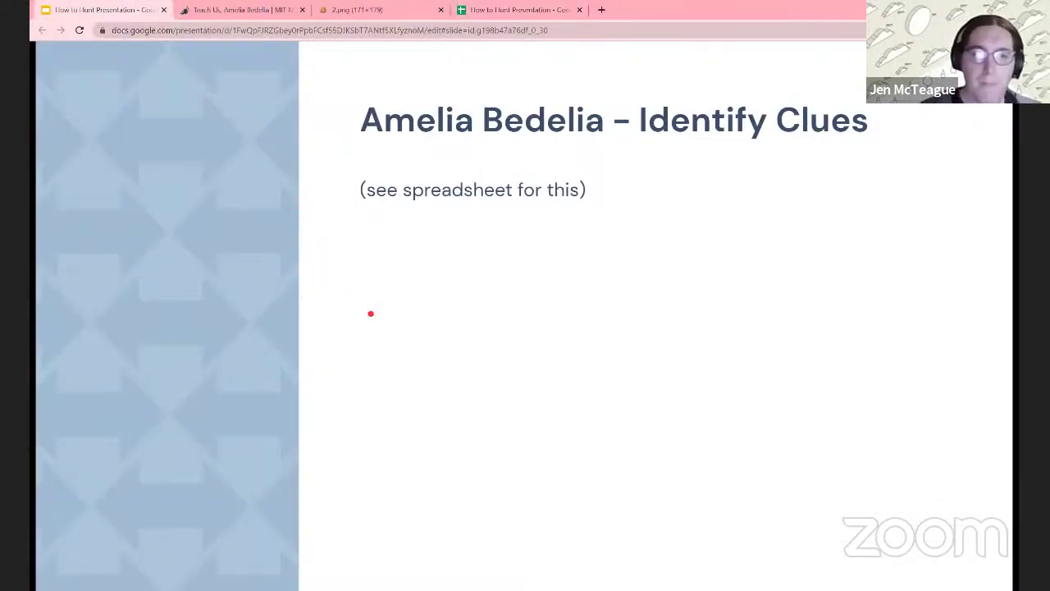
pyautogui.press('Right')
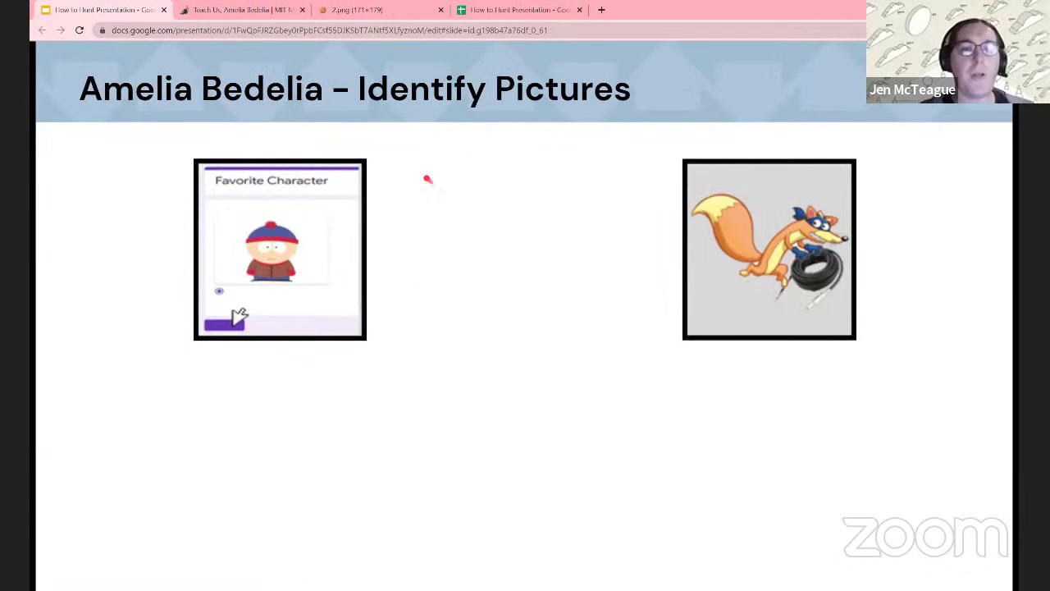